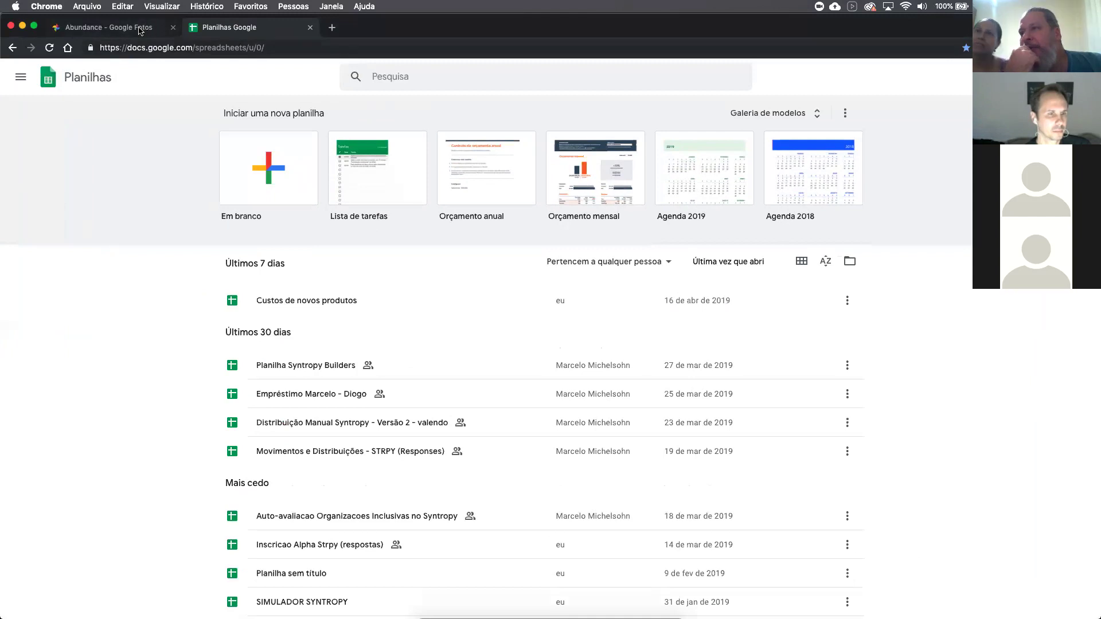
left_click(150, 27)
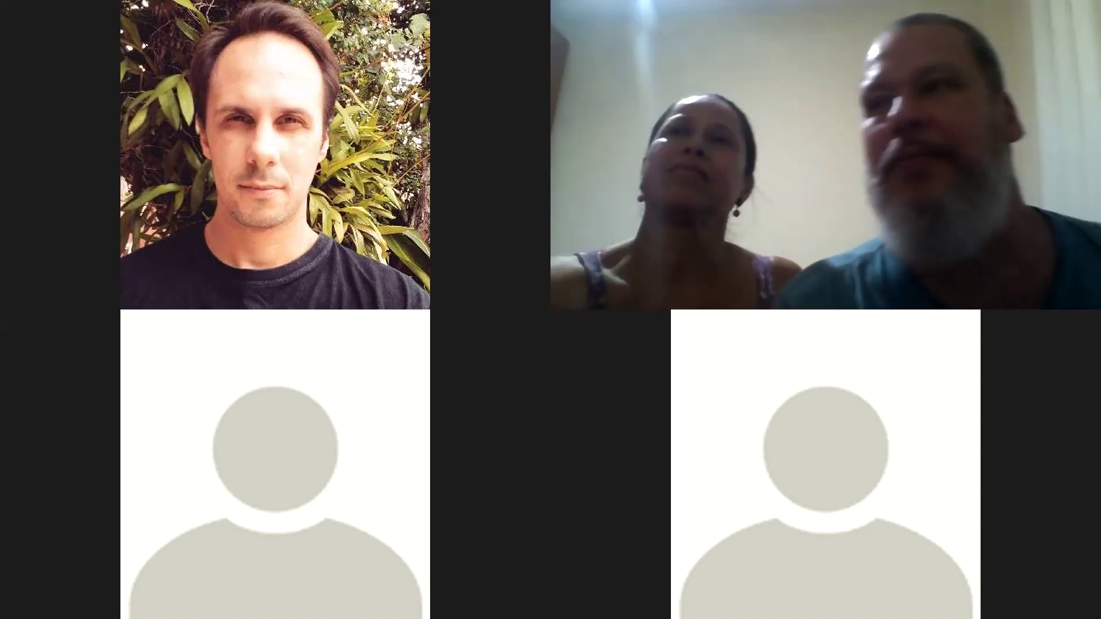
key("ctrl+Tab")
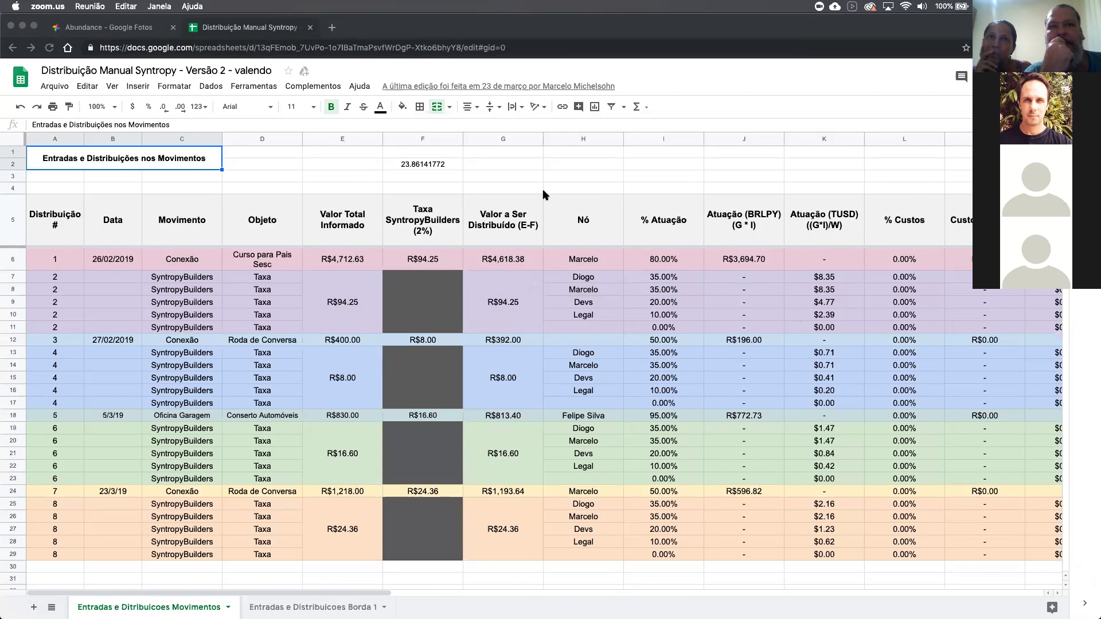
Switch to Chrome, unlock the MetaMask wallet with the account password and open the TUSD token of the Principal account
key("super+Tab")
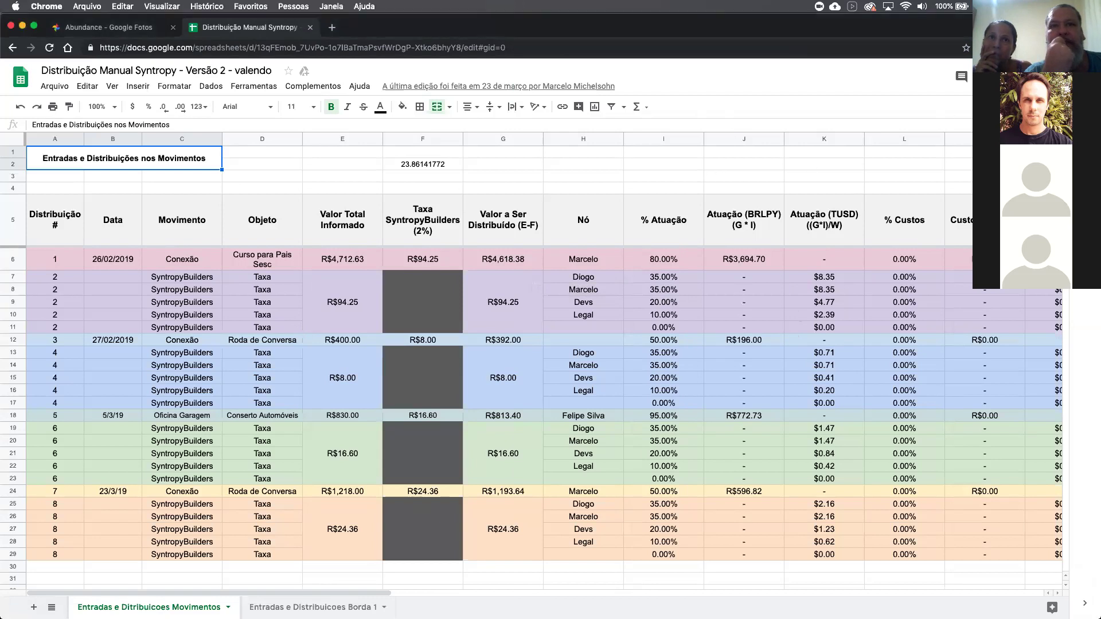
key("alt+shift+m")
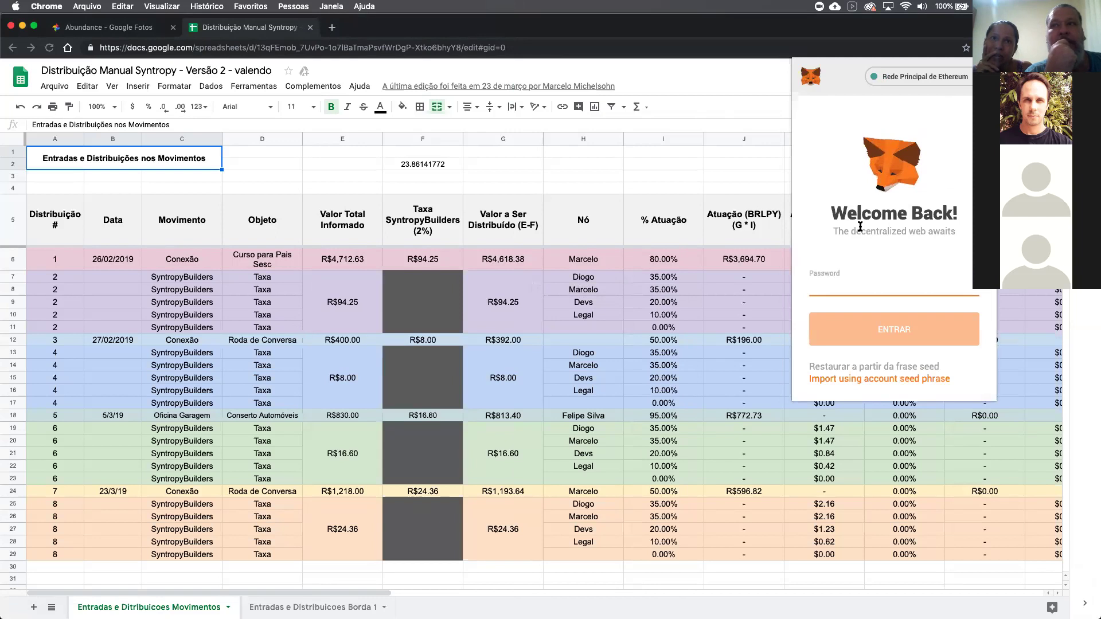
type("a")
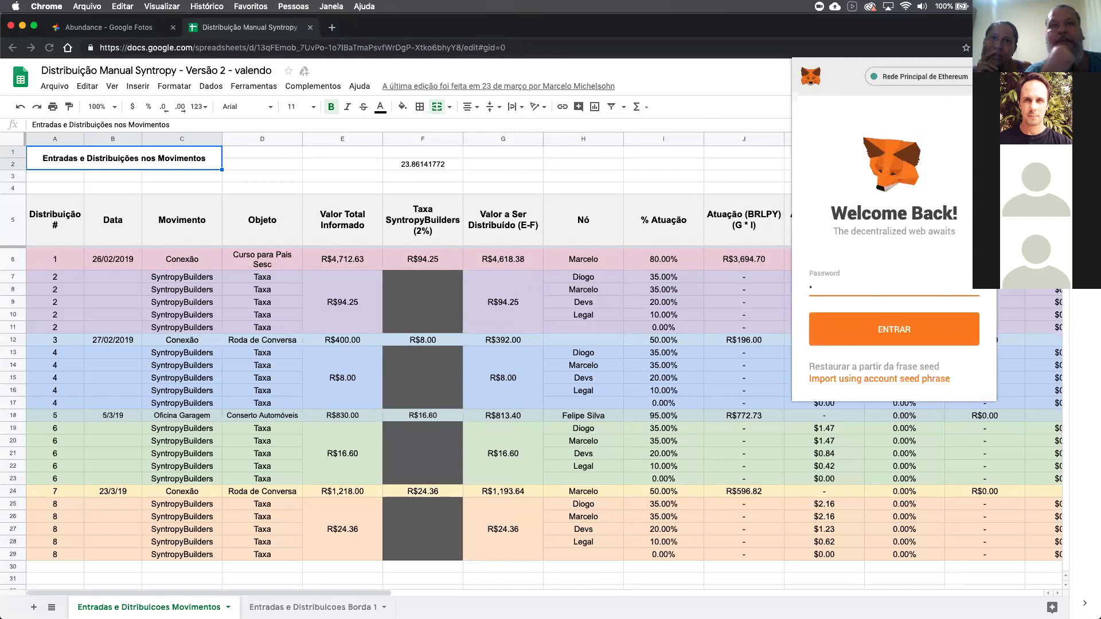
type("a")
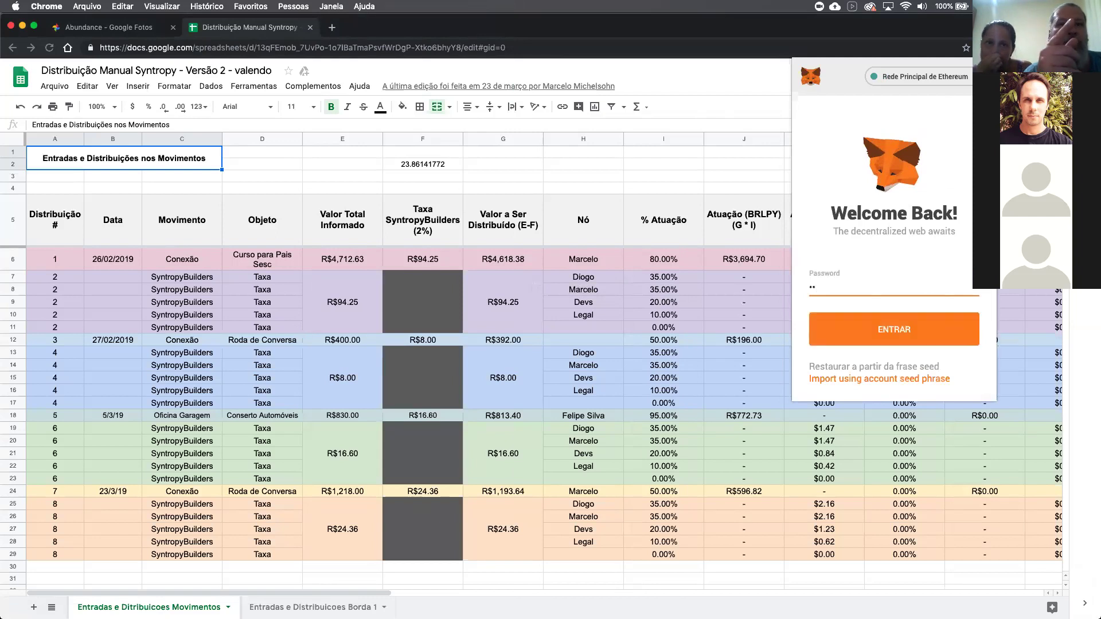
type("a")
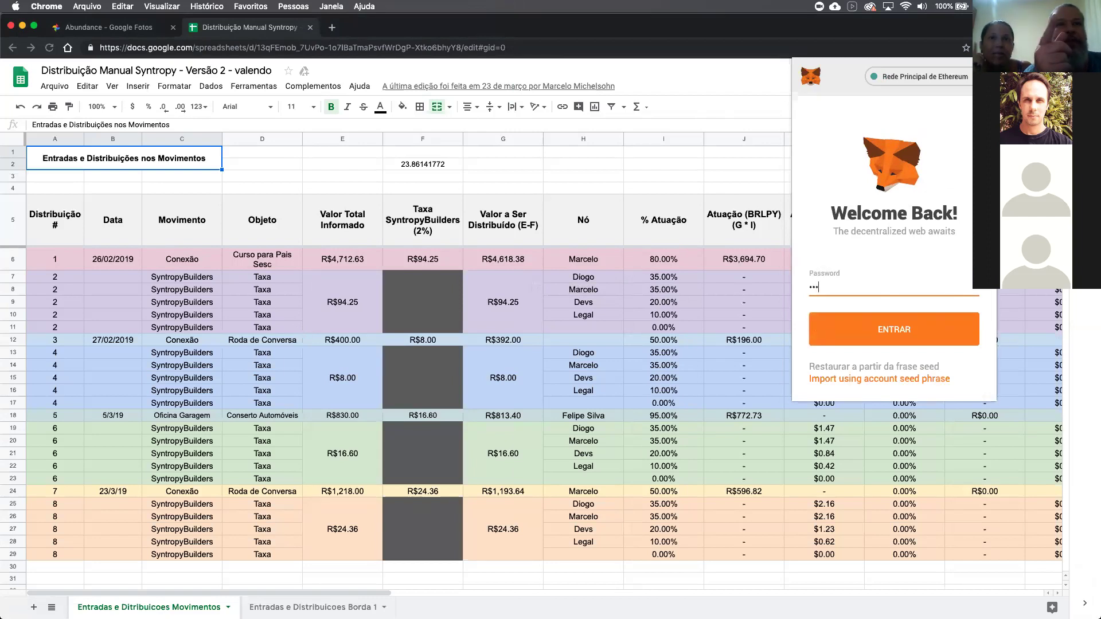
type("aaaaa")
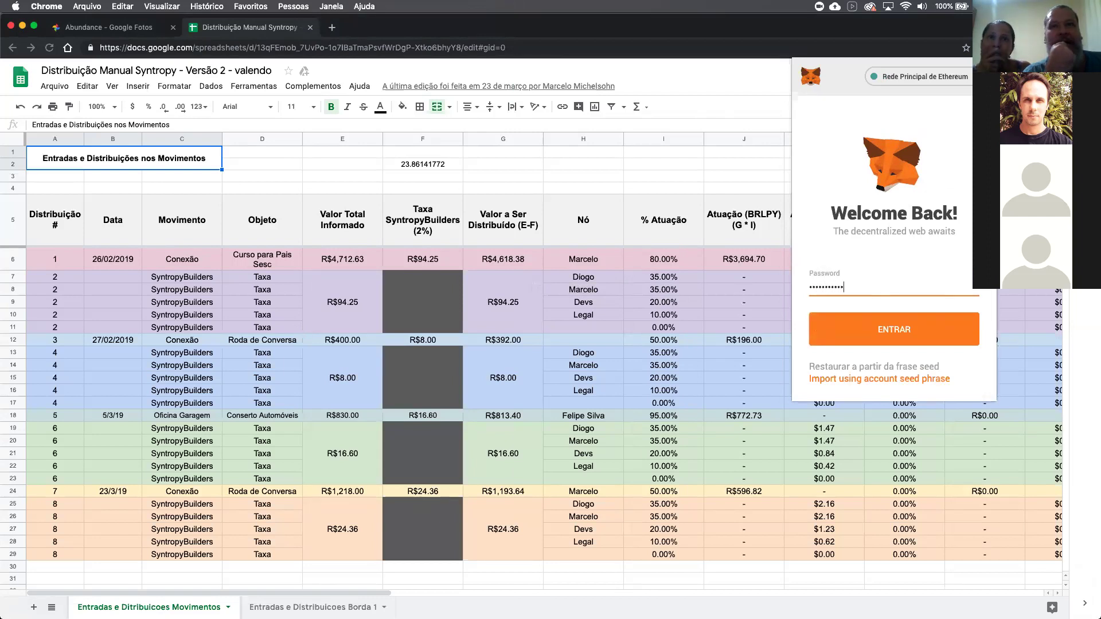
key("Return")
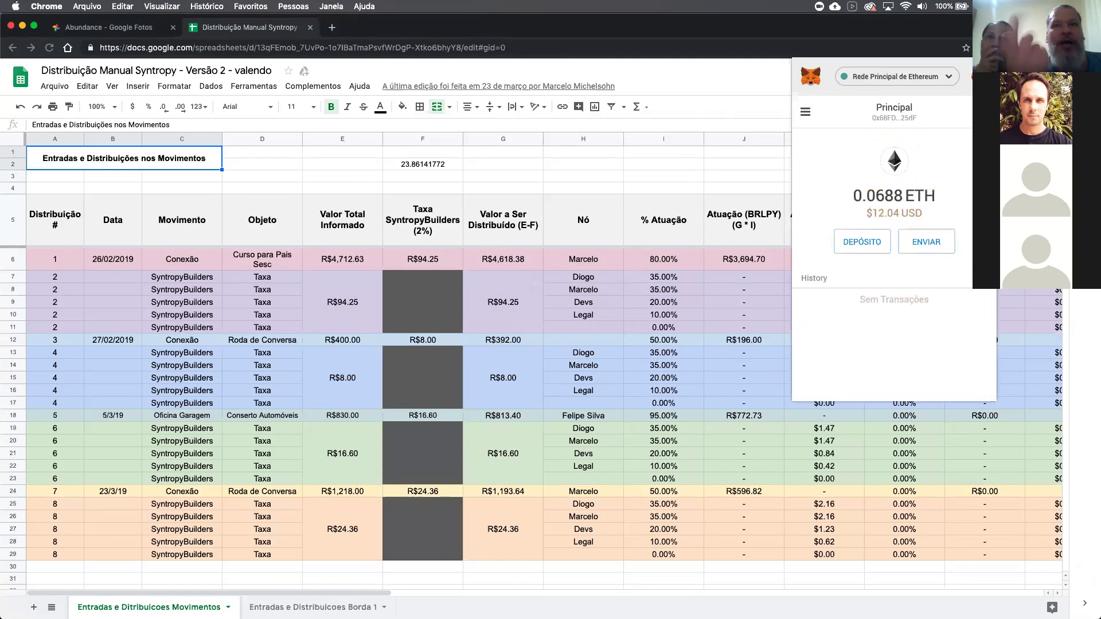
left_click(806, 113)
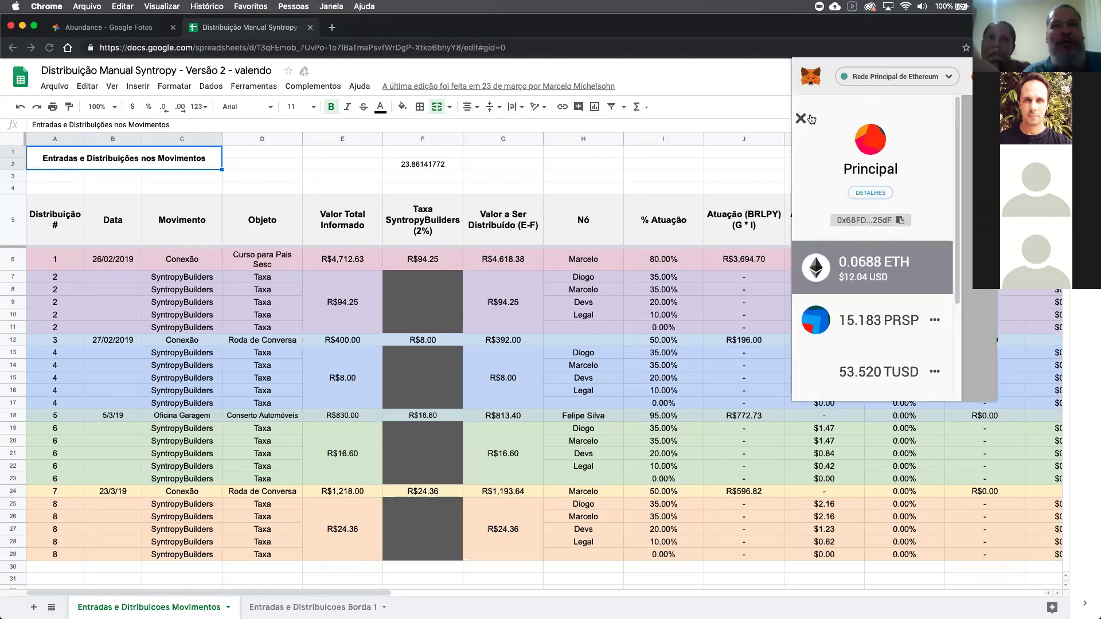
left_click(878, 369)
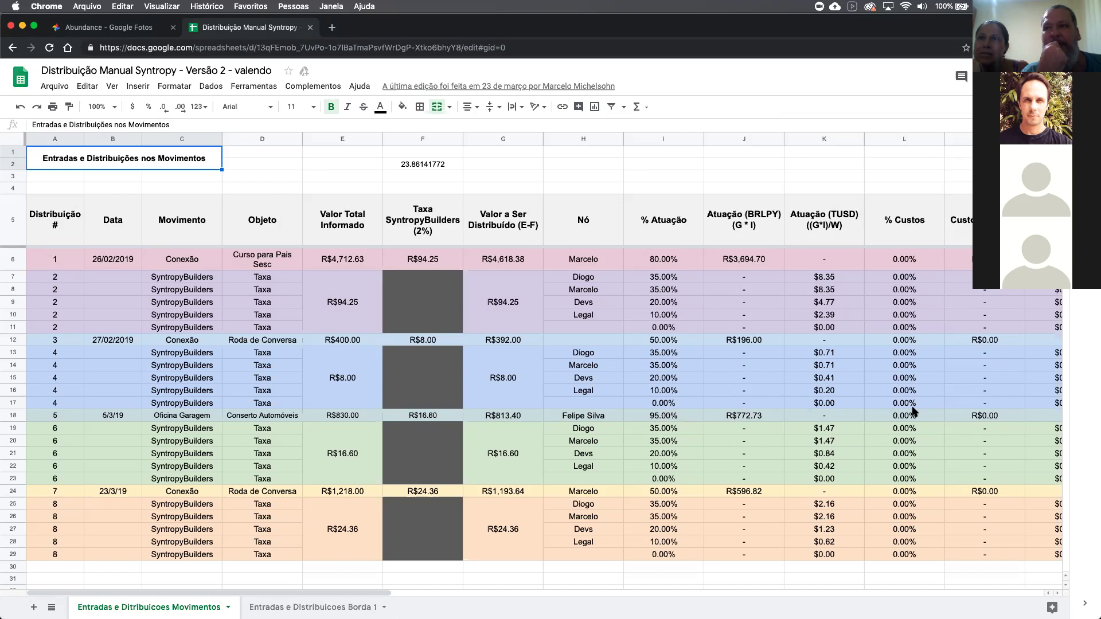
Review the Entradas e Ditribuicoes Movimentos columns from the value to distribute through the total of TUSDs sent to the smart contract
scroll(914, 411, "right", 3)
scroll(914, 411, "right", 6)
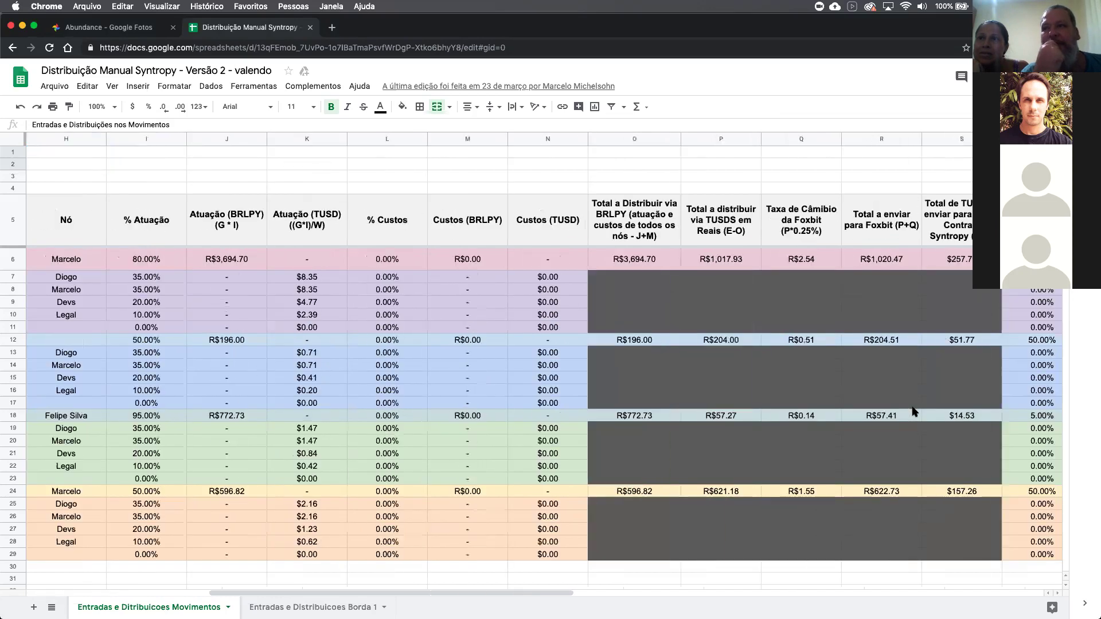
scroll(914, 411, "right", 2)
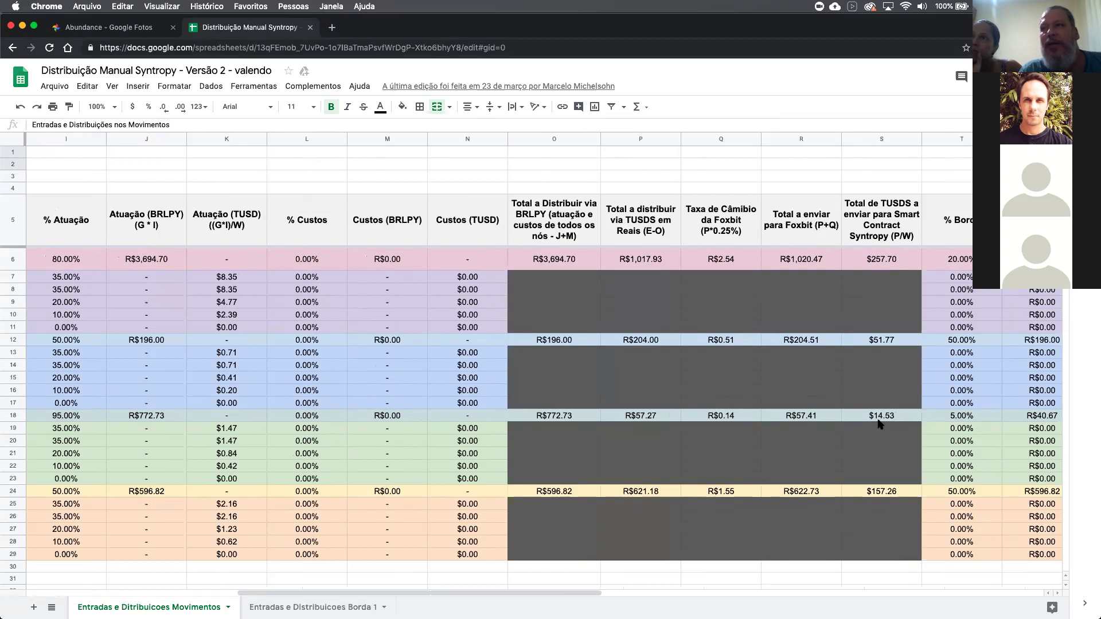
scroll(879, 423, "left", 2)
scroll(879, 423, "left", 8)
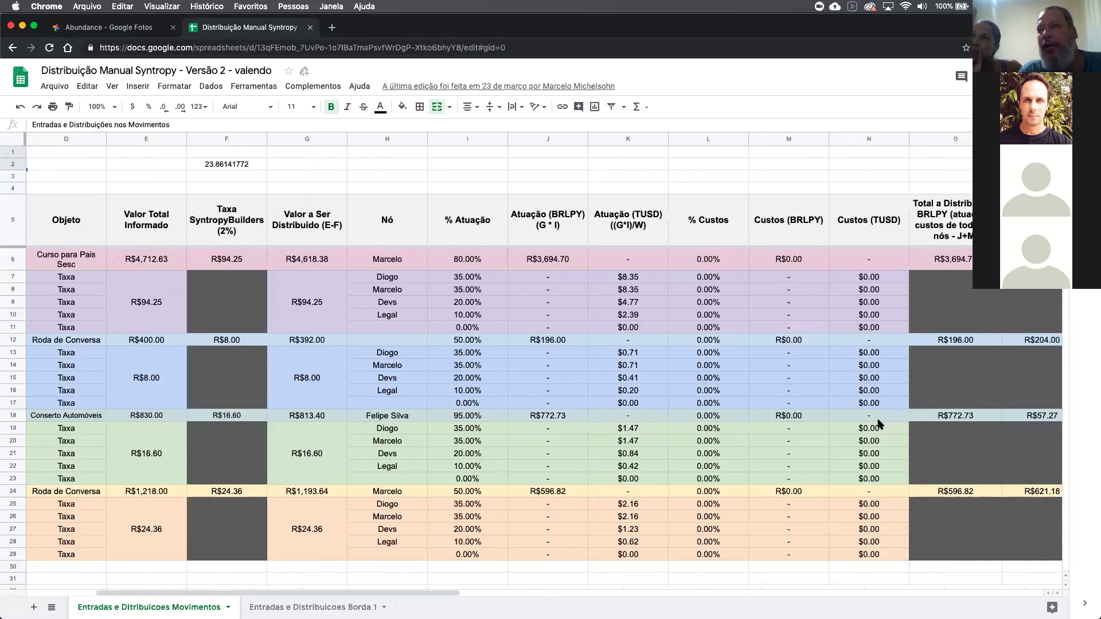
Open the Entradas e Distribuicoes Borda 1 sheet and examine the TUSDs and tokens per participant for distributions 1 to 8
left_click(314, 607)
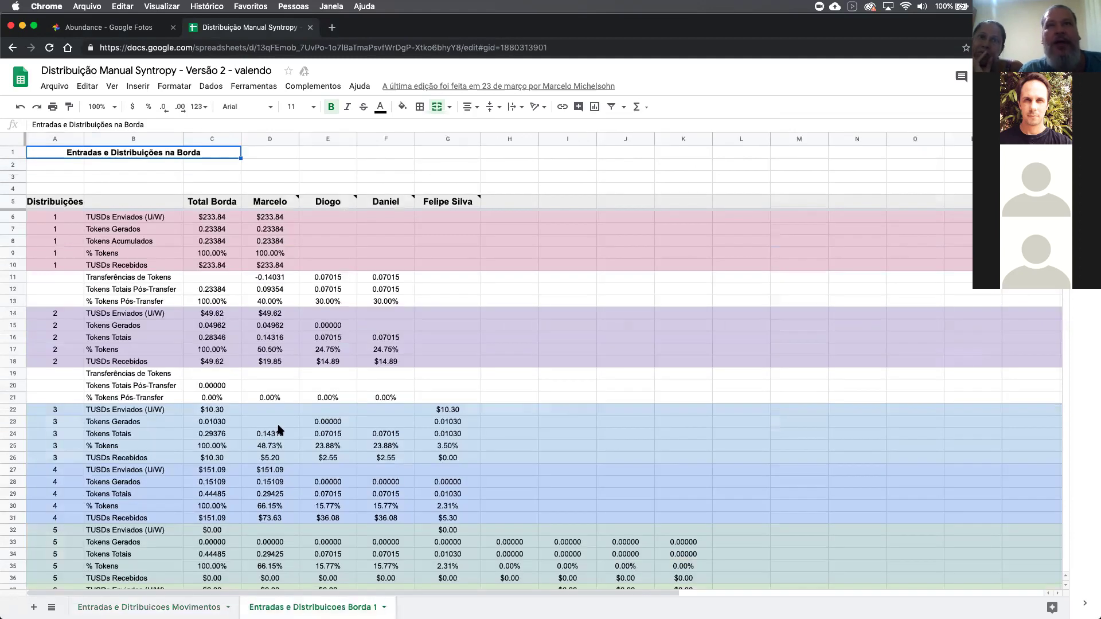
scroll(280, 430, "down", 3)
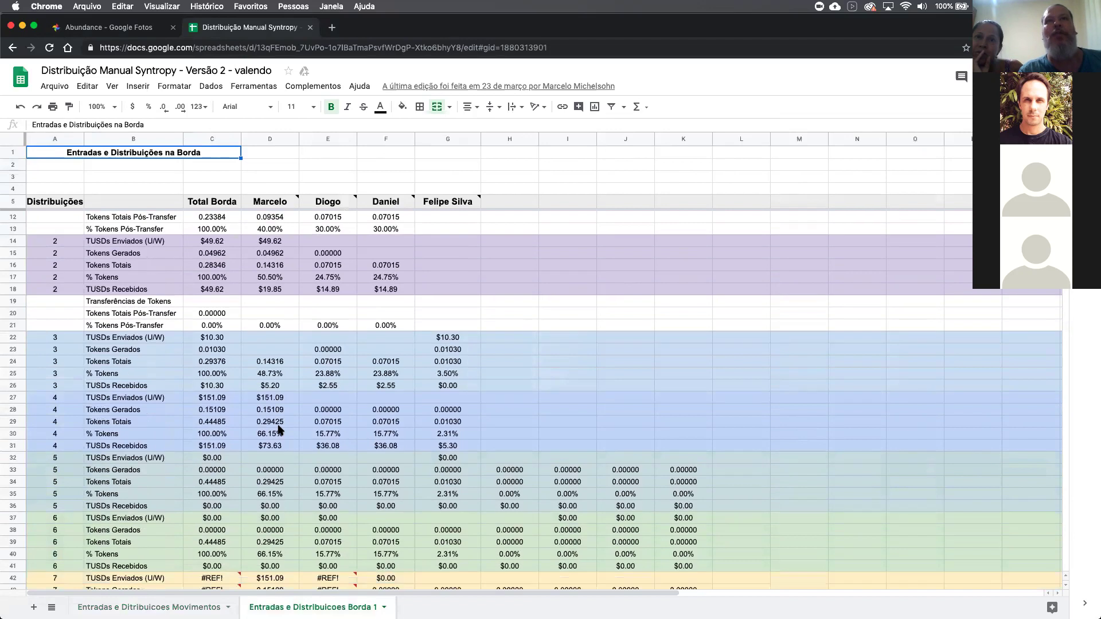
left_click(442, 50)
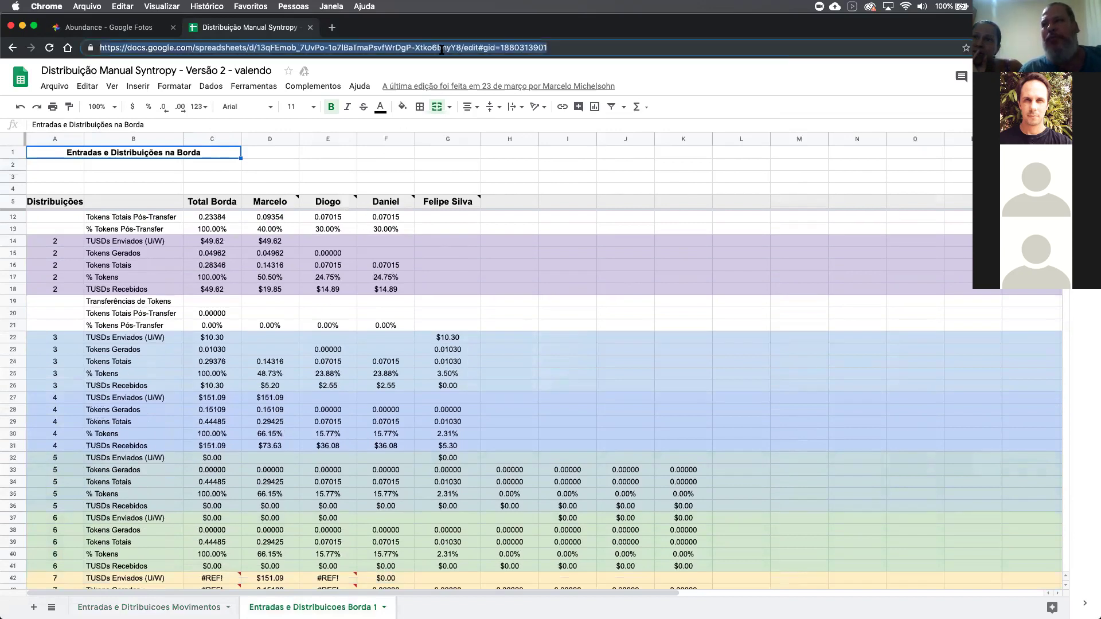
mouse_move(543, 614)
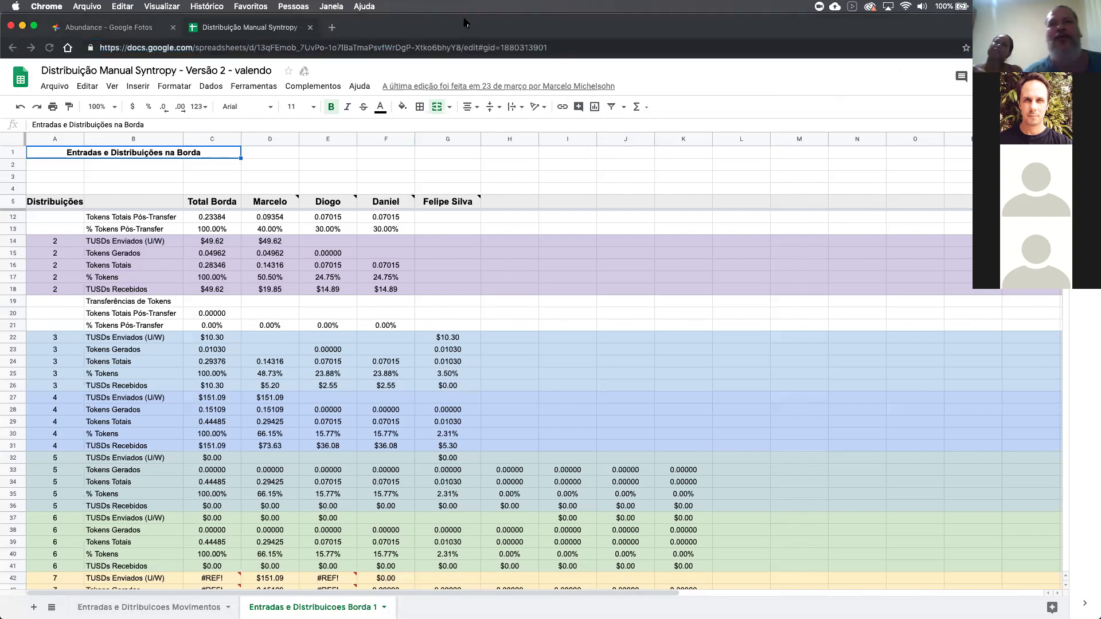
left_click(369, 29)
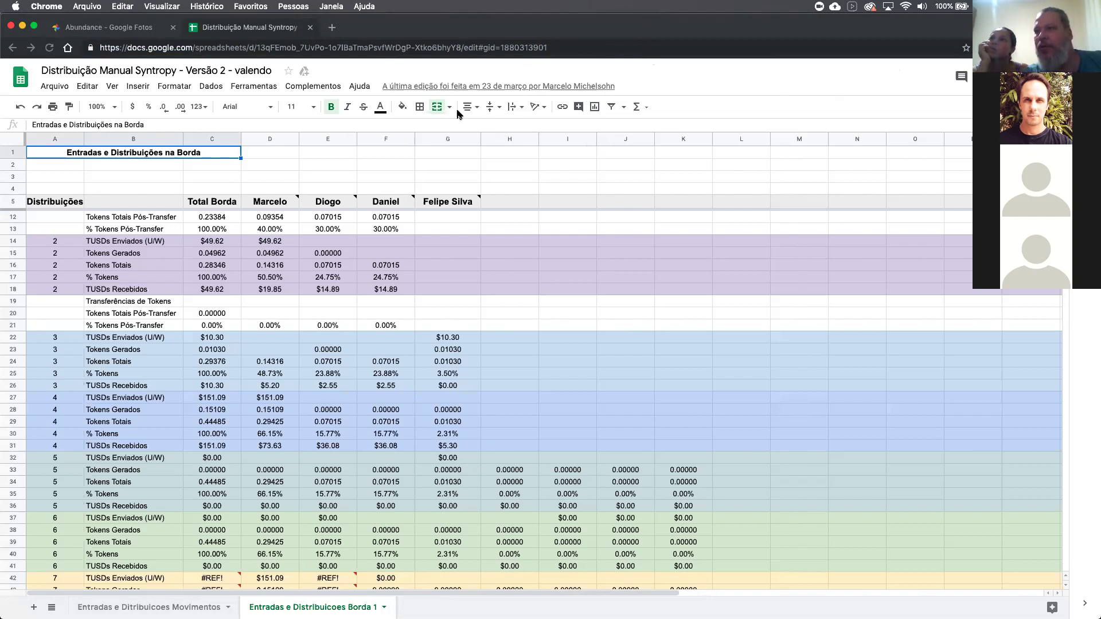
scroll(448, 410, "down", 1)
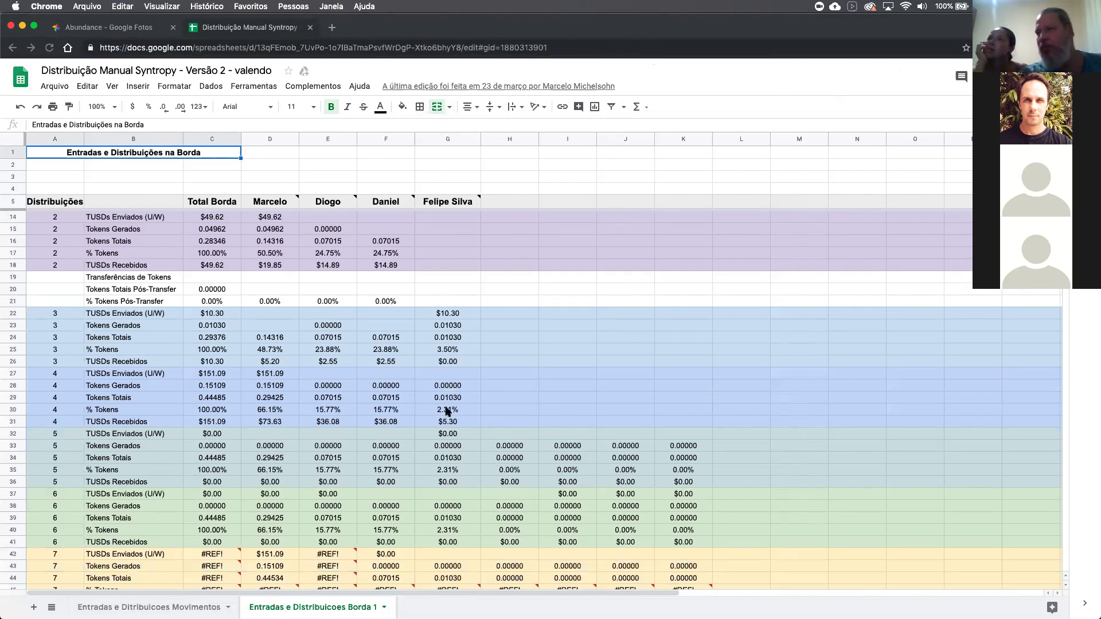
scroll(448, 410, "down", 4)
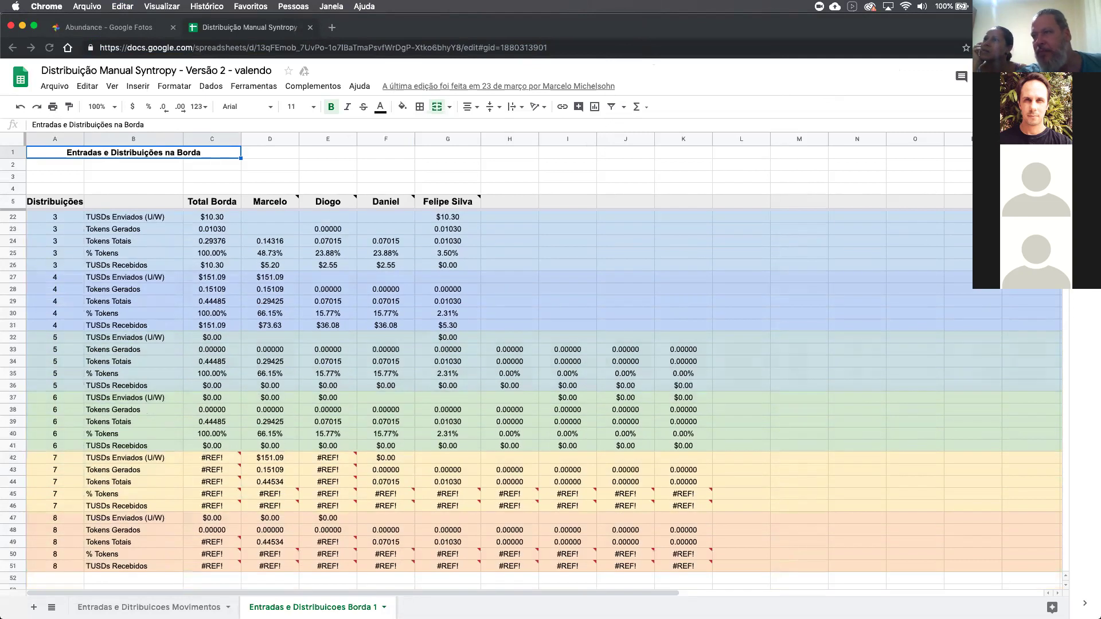
Reopen the MetaMask wallet and display the Principal account's TUSD token to compare it with the sheet
key("super+l")
key("alt+shift+m")
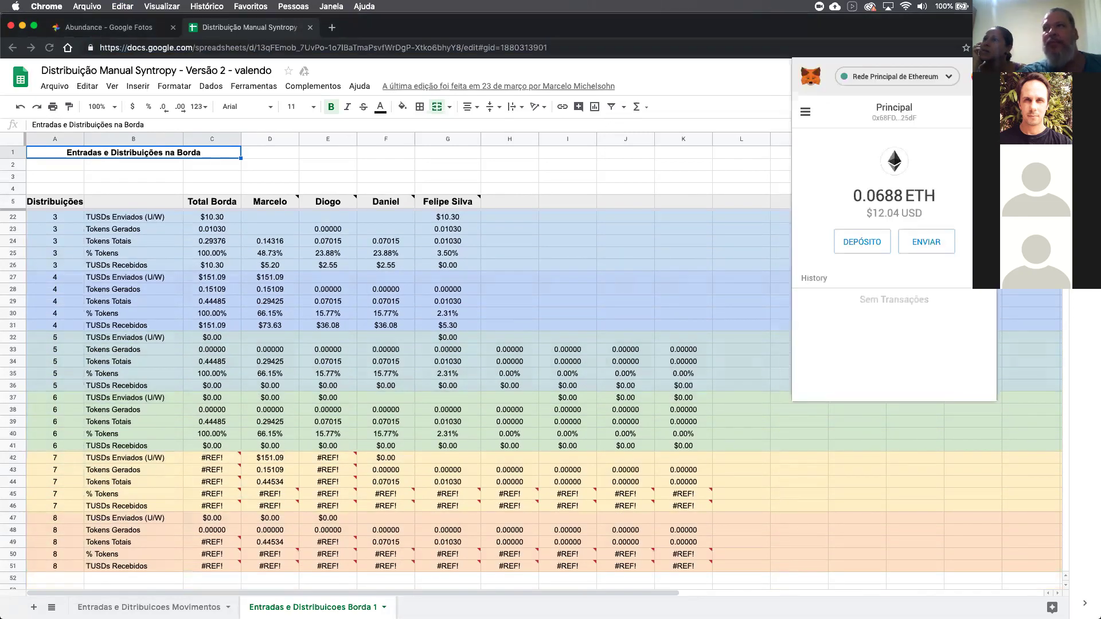
left_click(805, 111)
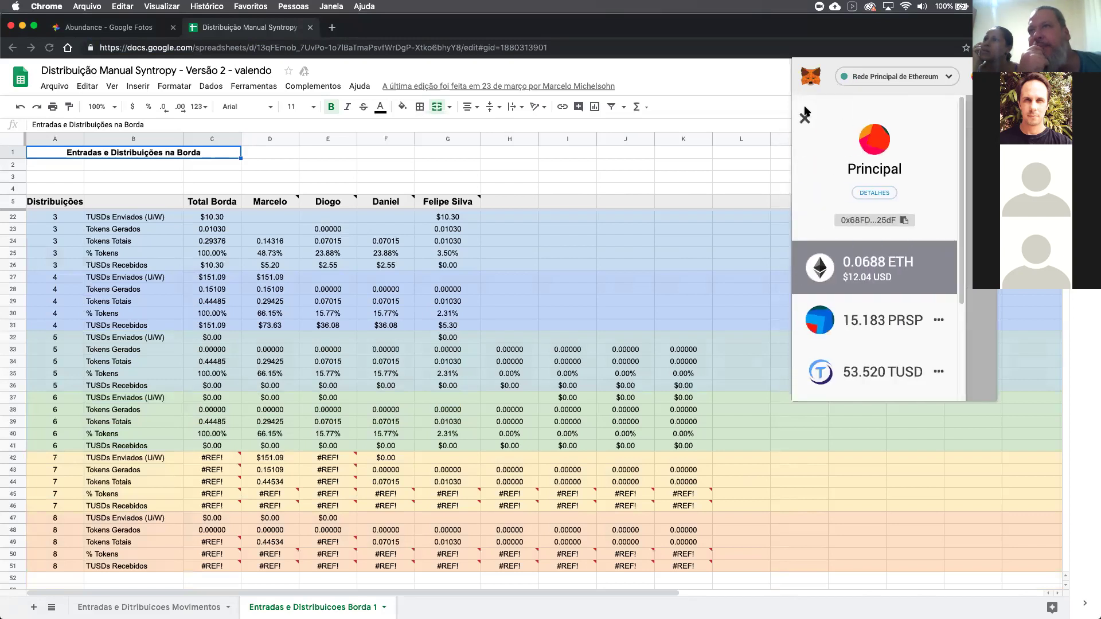
left_click(883, 378)
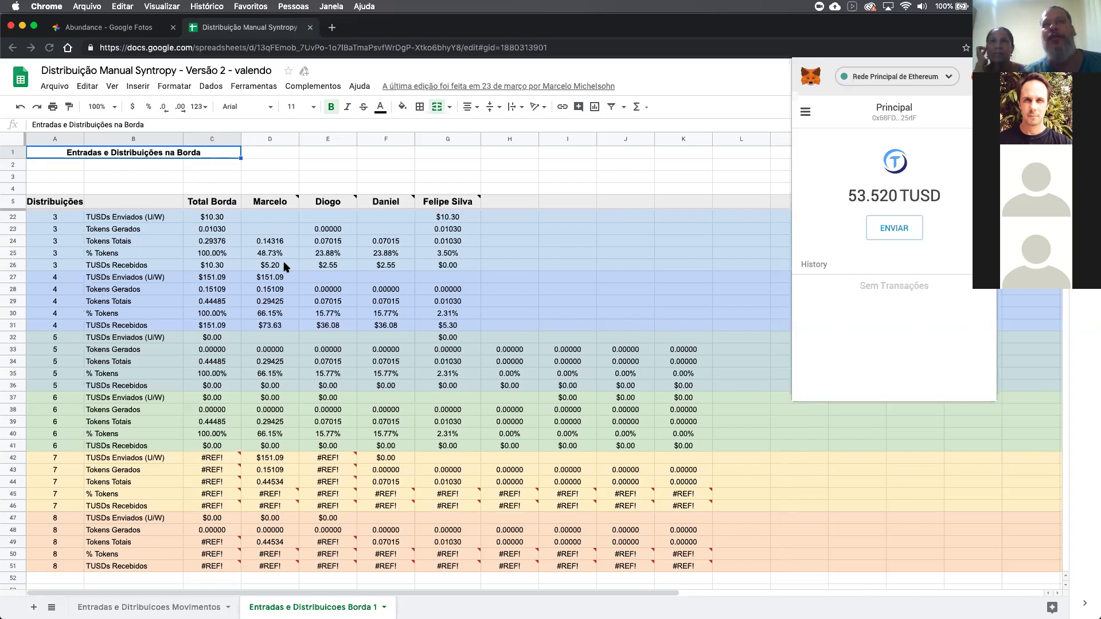
View the Abundance album in Google Fotos, and return to the spreadsheet's Entradas e Ditribuicoes Movimentos sheet
left_click(140, 31)
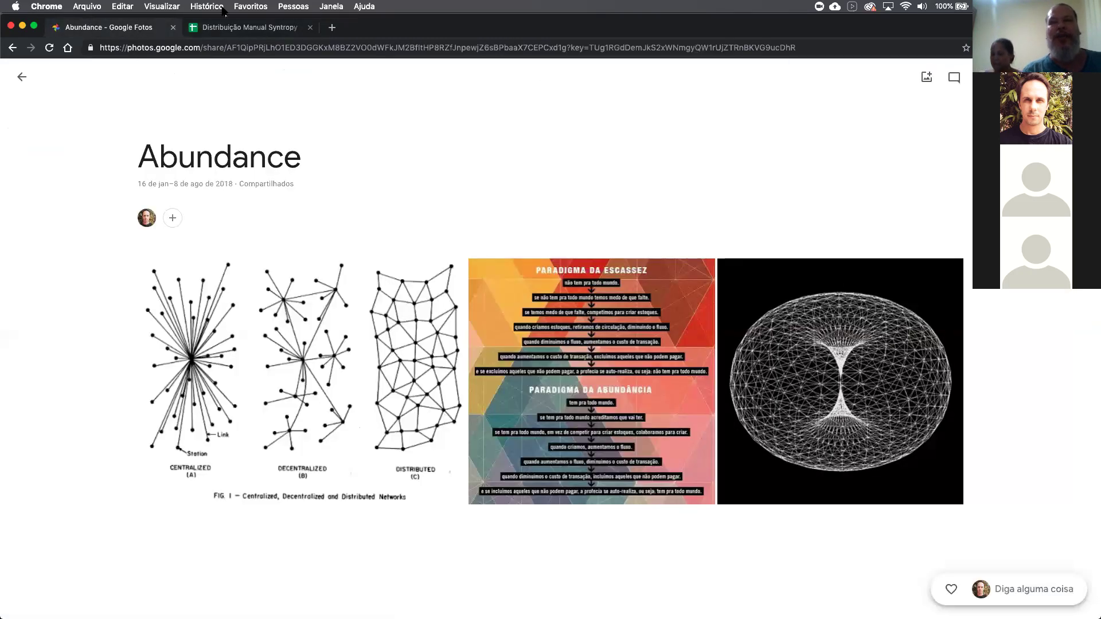
left_click(224, 30)
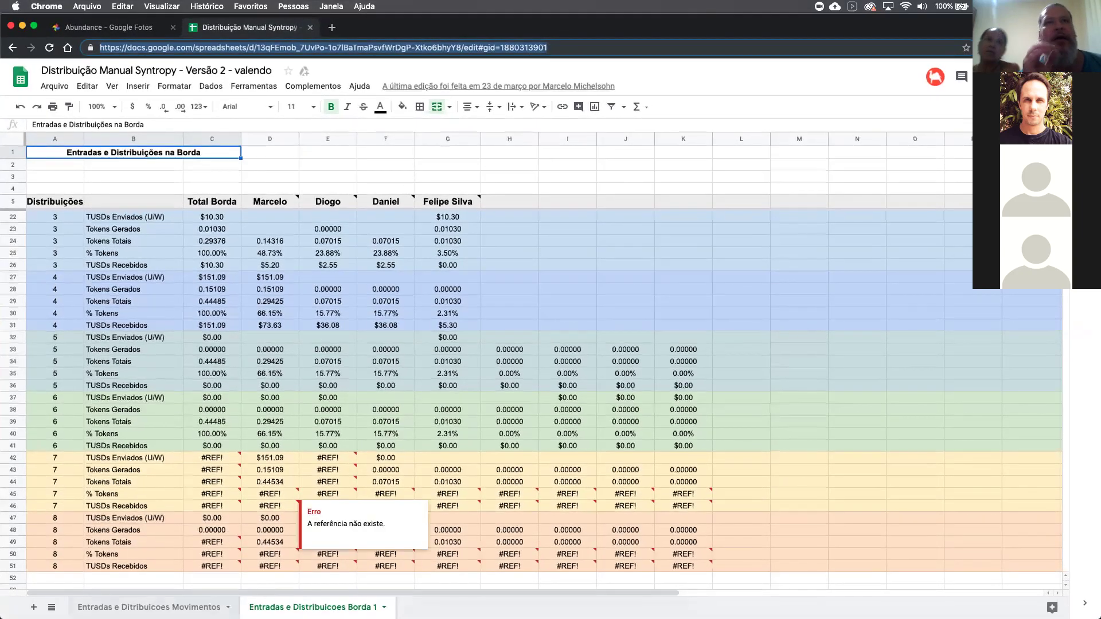
left_click(151, 607)
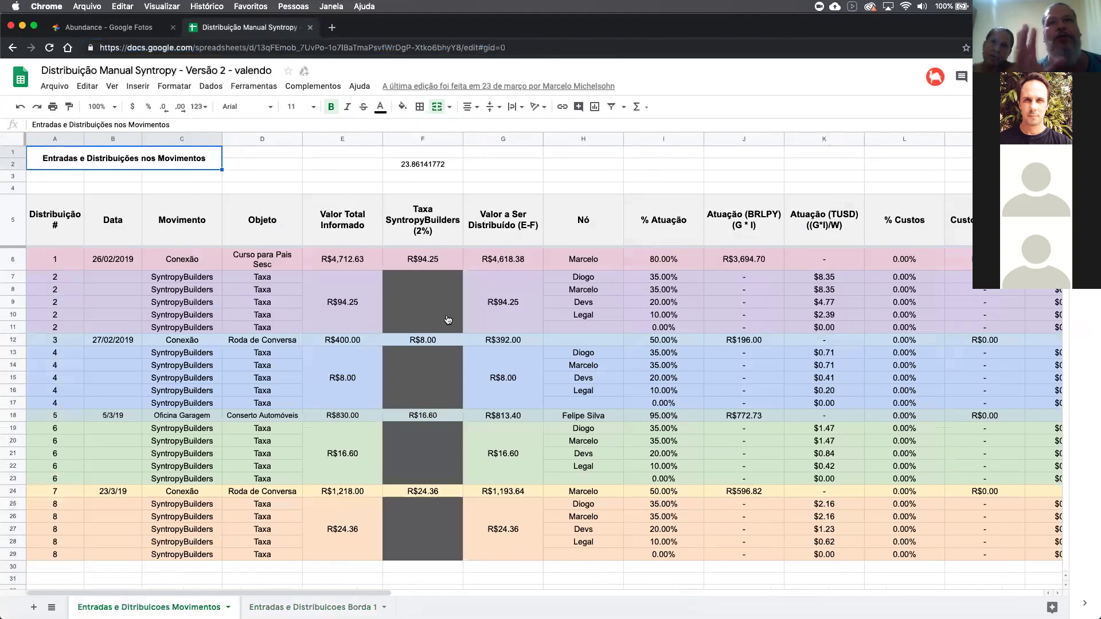
left_click(471, 23)
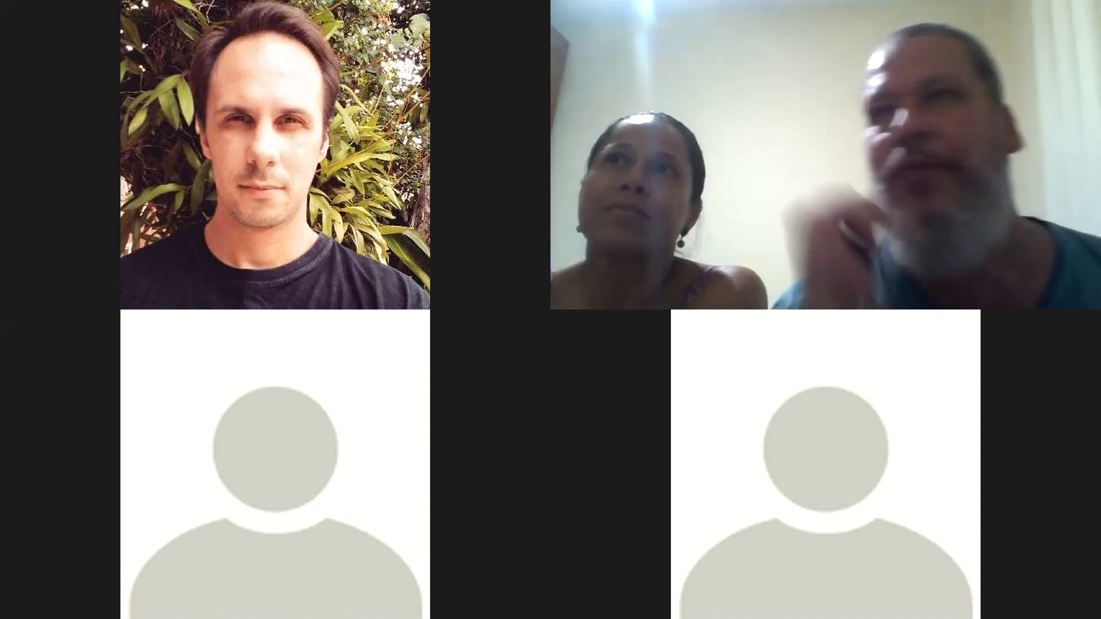